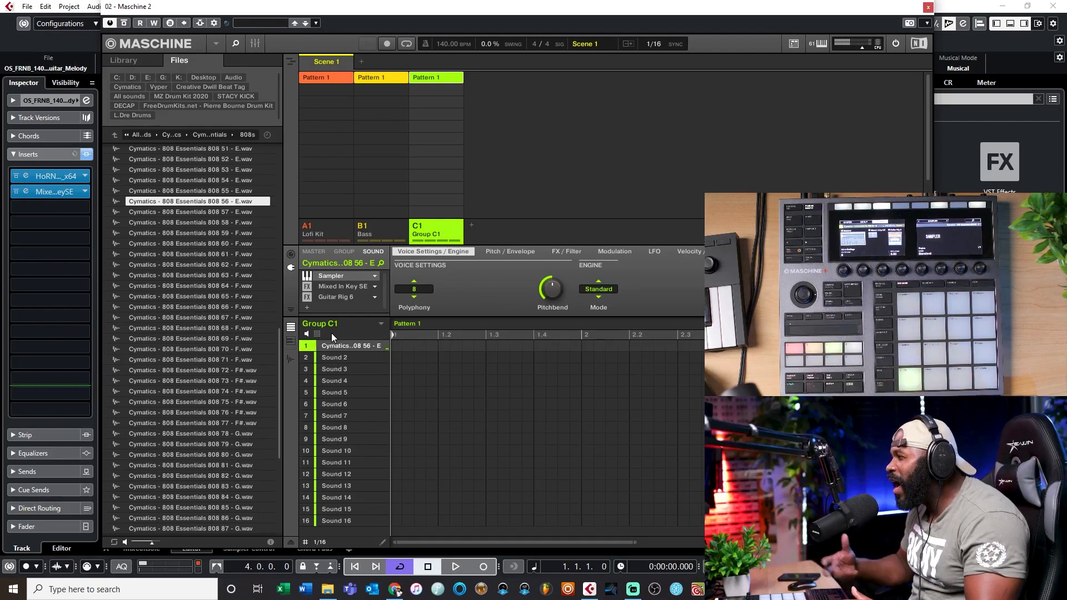
Try polyphony settings 16 and 1 for the 808 sound's Sampler, and settle on Legato
click(407, 296)
click(414, 361)
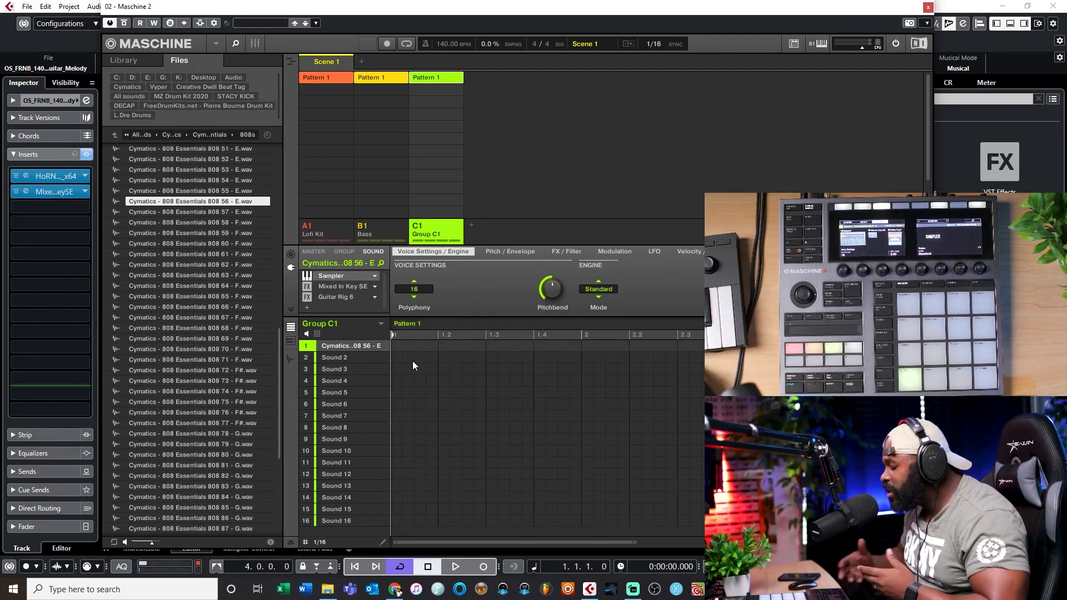
click(421, 290)
click(421, 303)
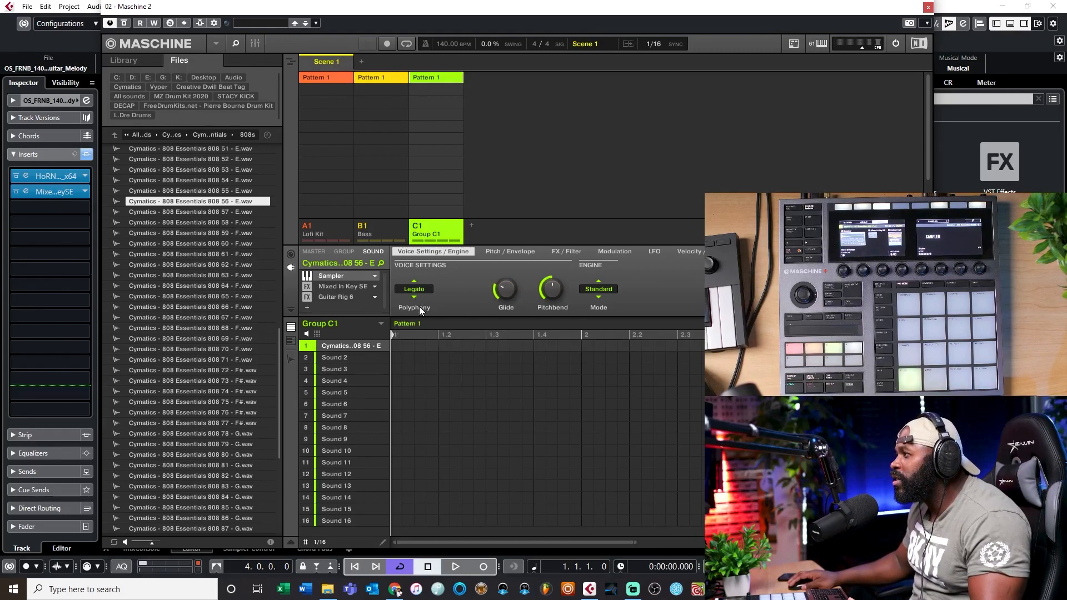
click(418, 292)
click(419, 317)
click(422, 291)
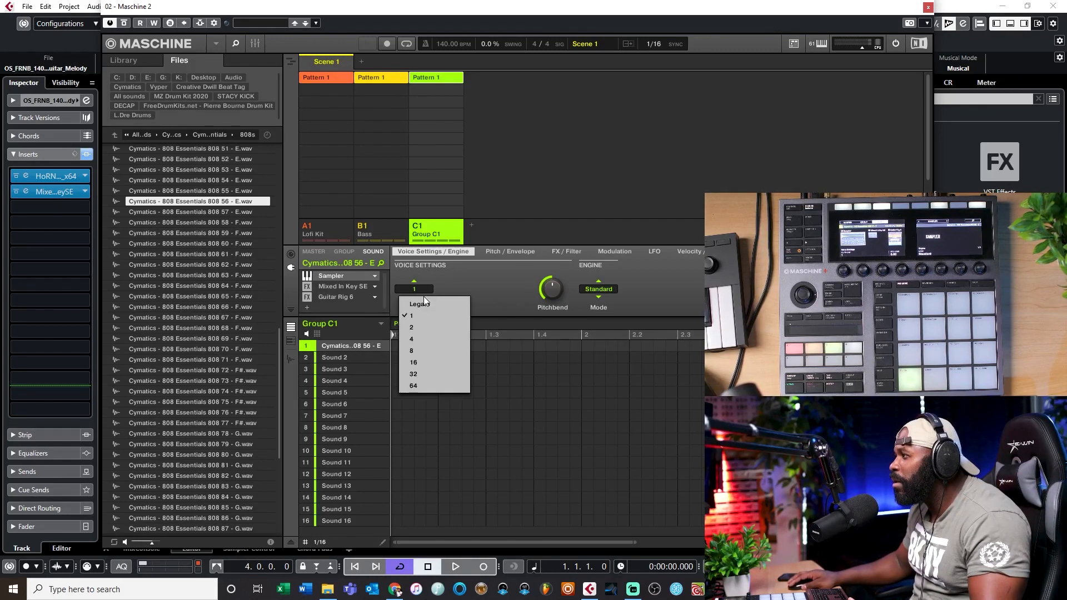
click(423, 304)
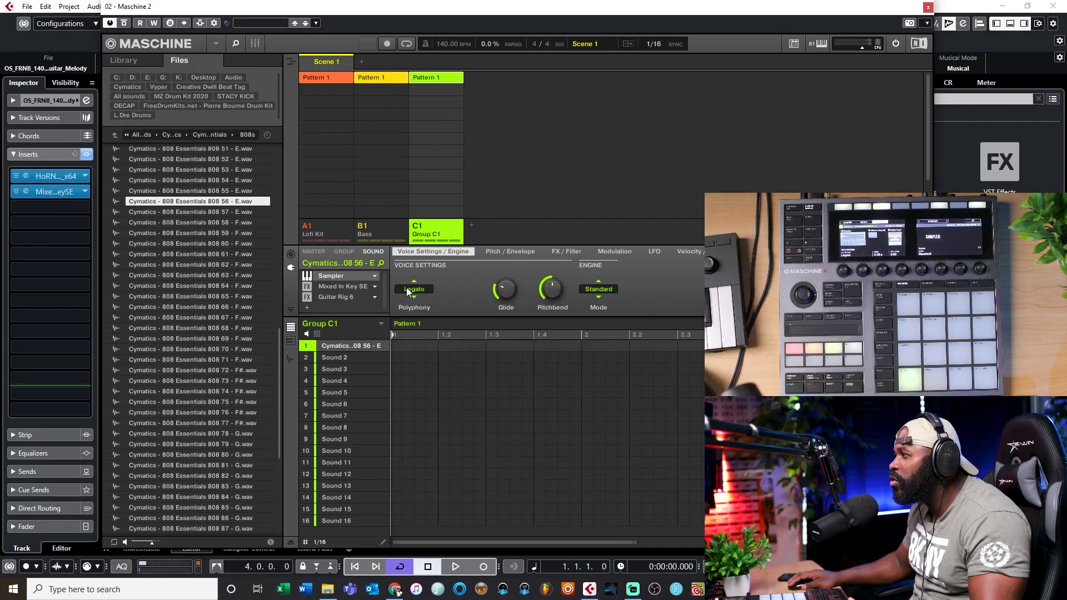
Set the Sampler's Glide time to 0.08 s in the voice settings
mouse_move(506, 293)
drag(506, 293, 506, 283)
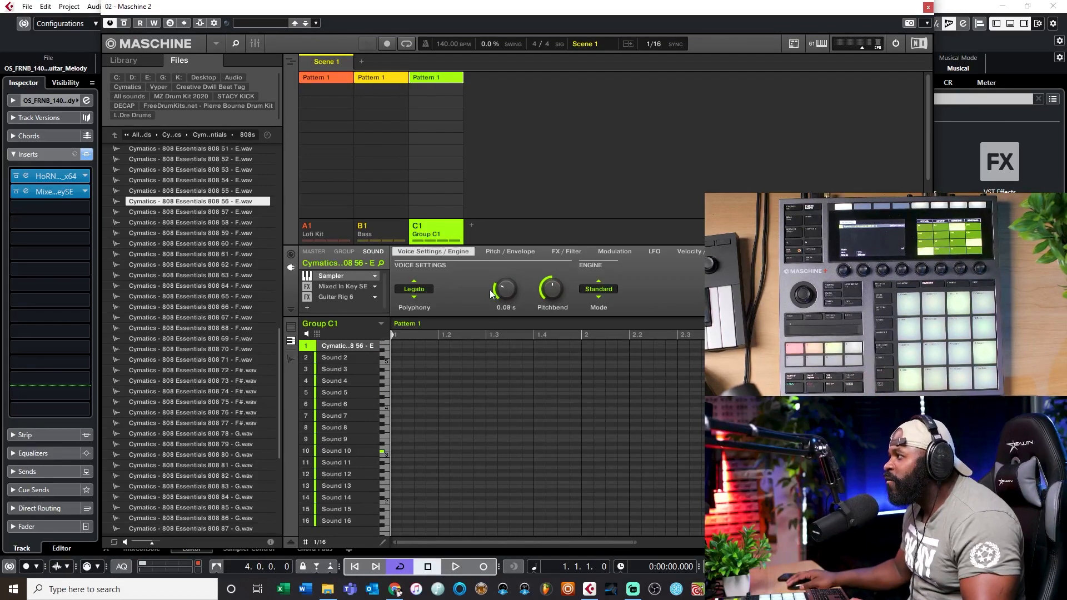
mouse_move(511, 285)
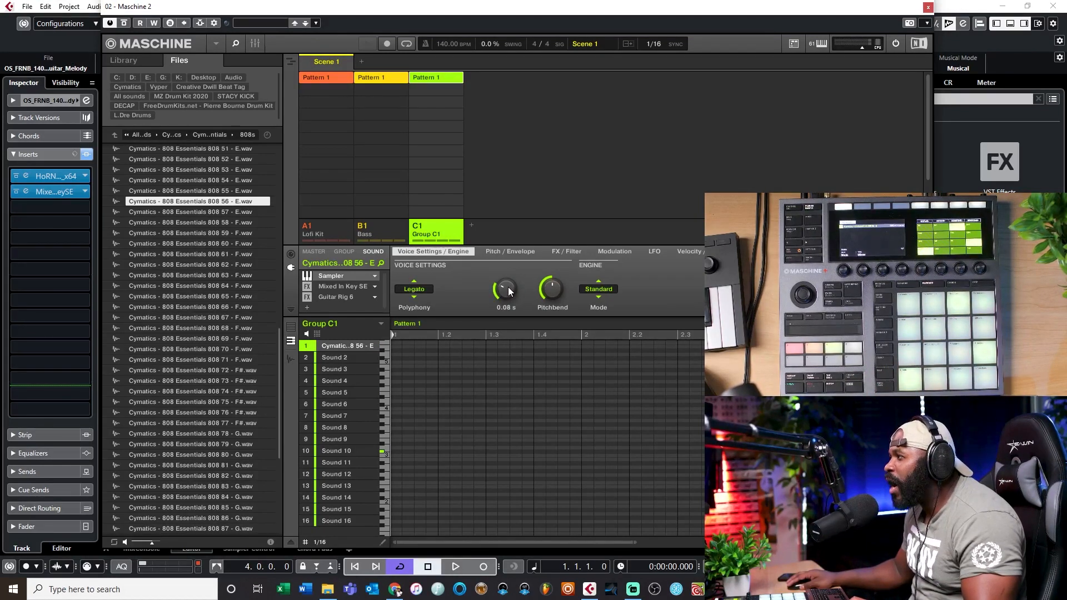
Switch the Sampler's polyphony to 1 for comparison, and return it to Legato
click(431, 288)
click(420, 316)
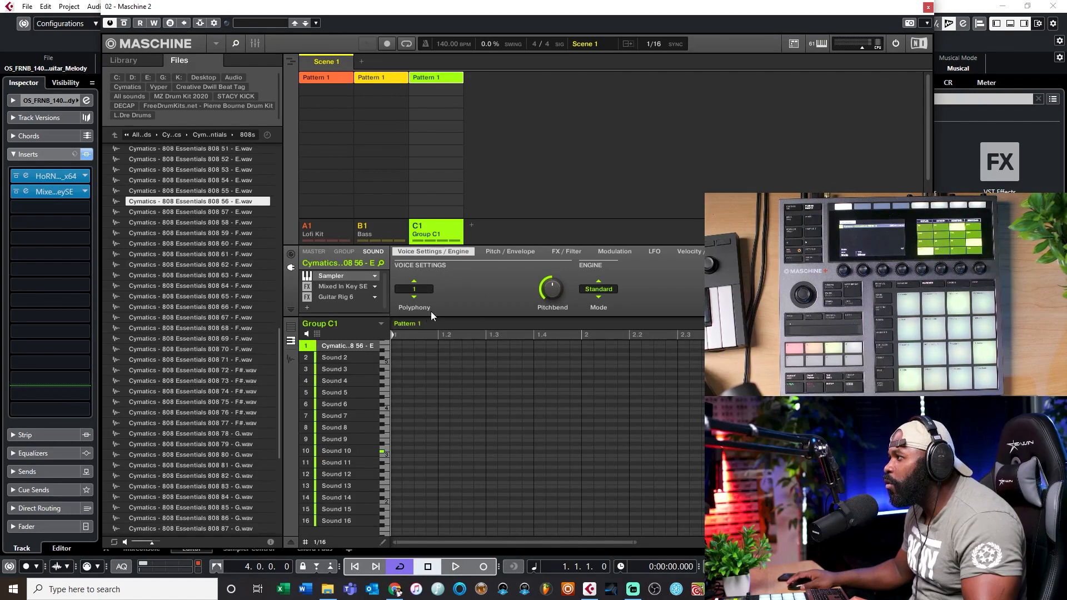
click(425, 289)
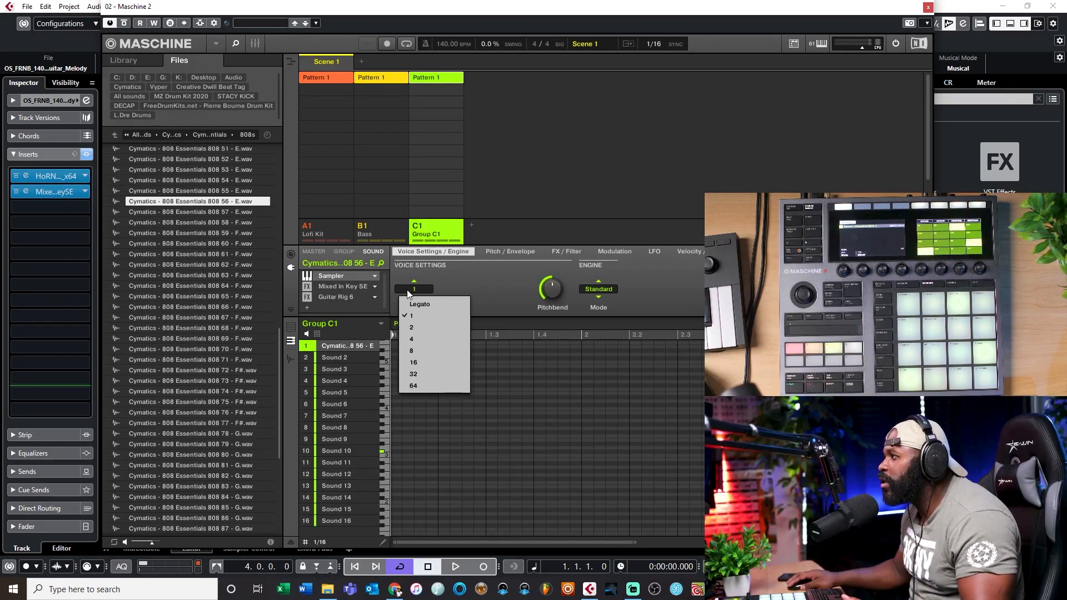
click(417, 304)
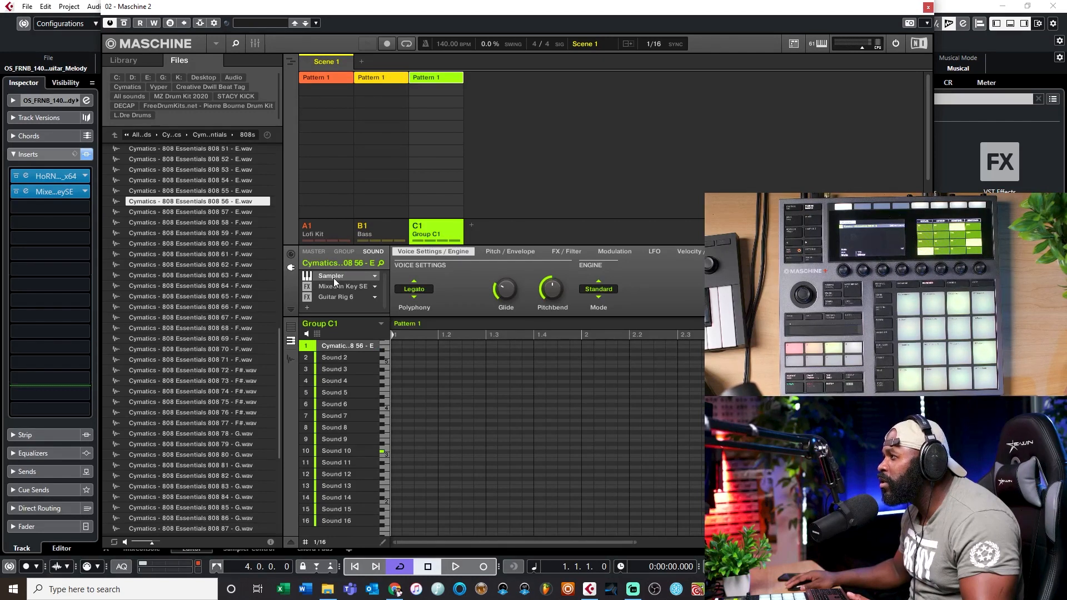
Change the Sampler's amplitude envelope type from One-shot to ADSR for the 808 sound
click(502, 252)
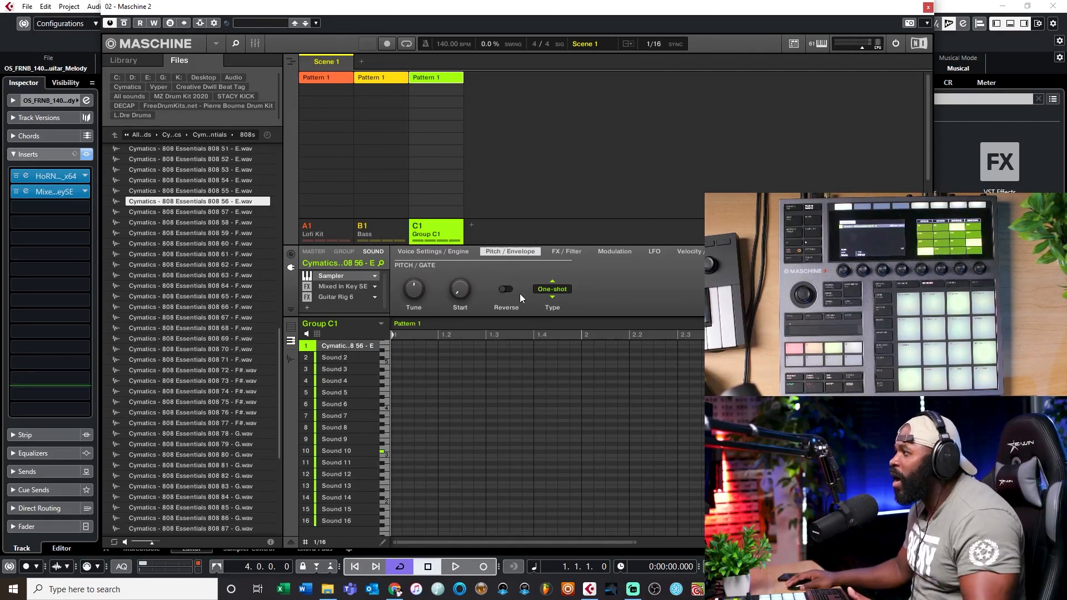
click(555, 291)
click(558, 328)
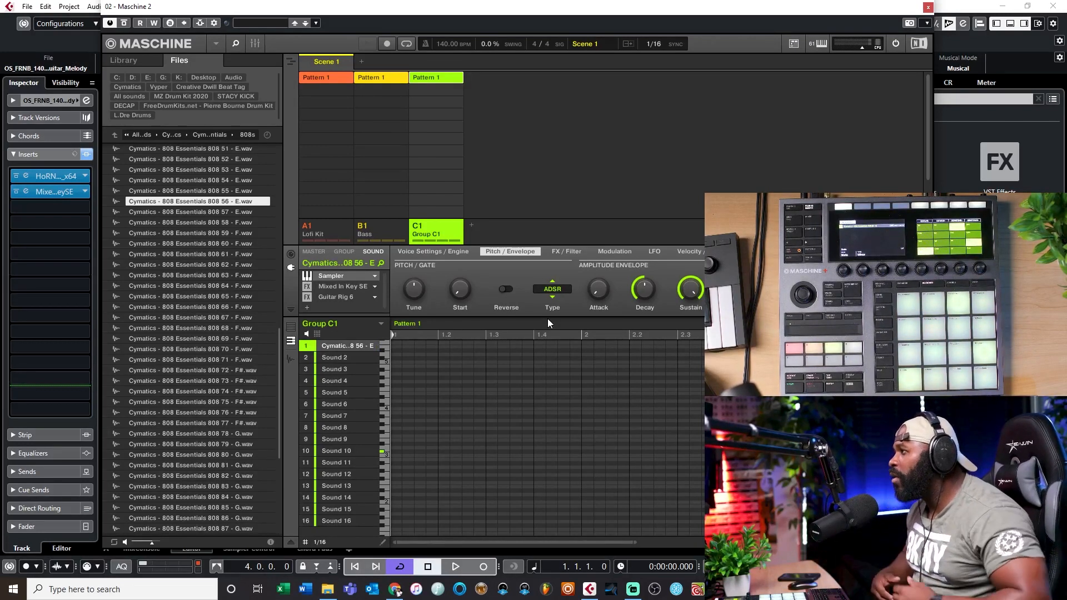
Examine the Tuner in the sound's Guitar Rig 6 effect, hide and show it again, and close the plug-in window
double_click(342, 299)
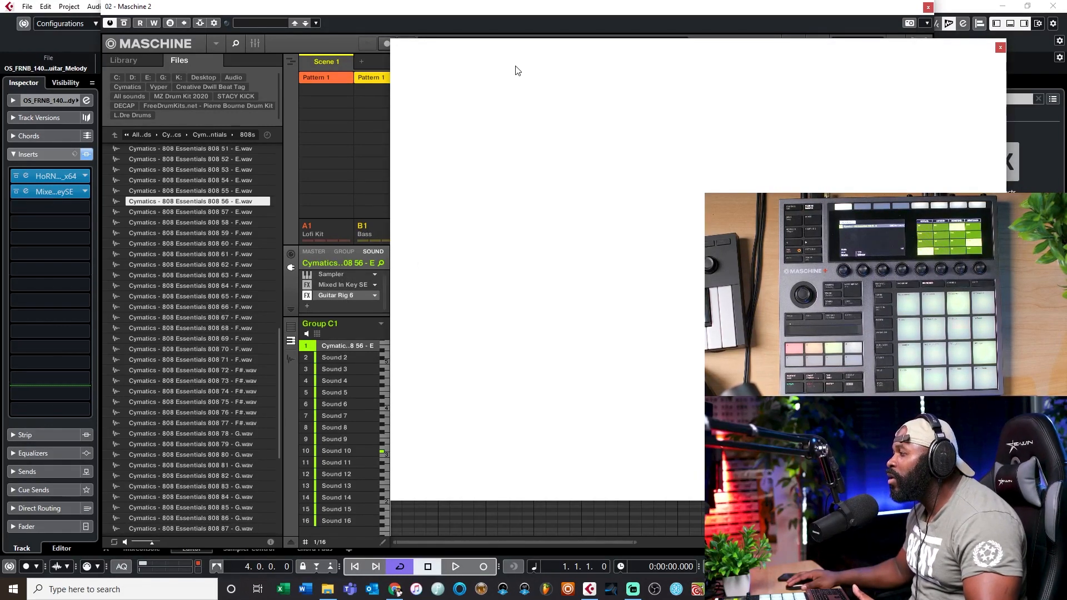
drag(512, 55, 418, 48)
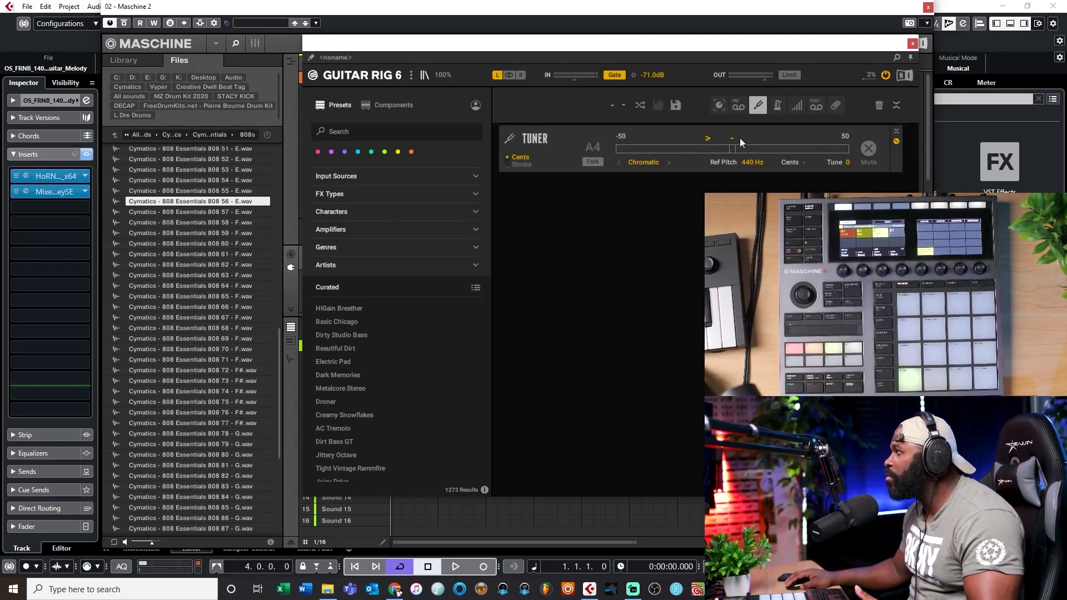
click(756, 110)
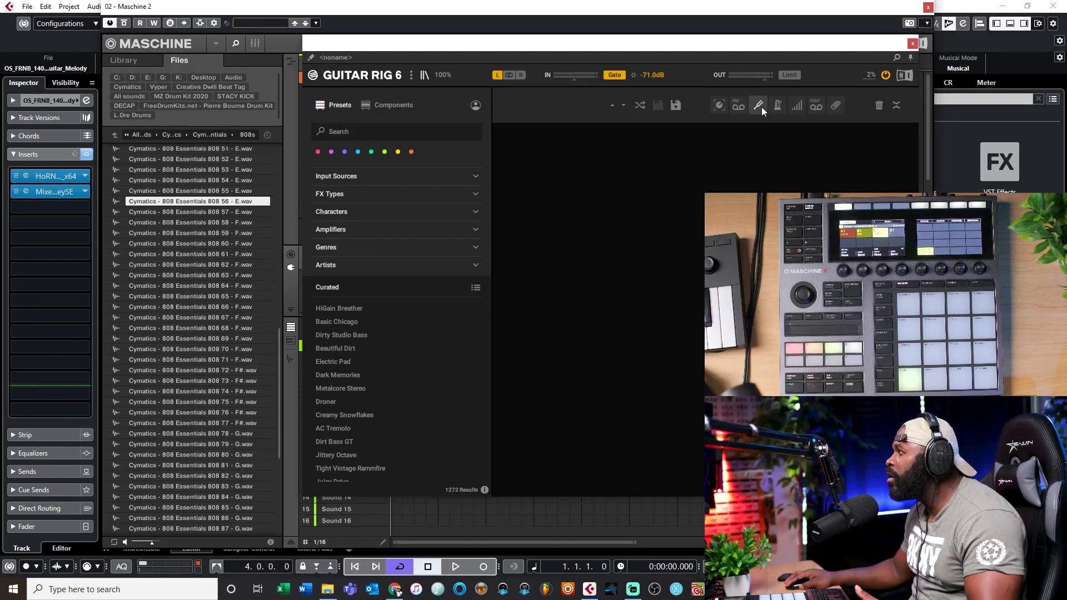
click(759, 106)
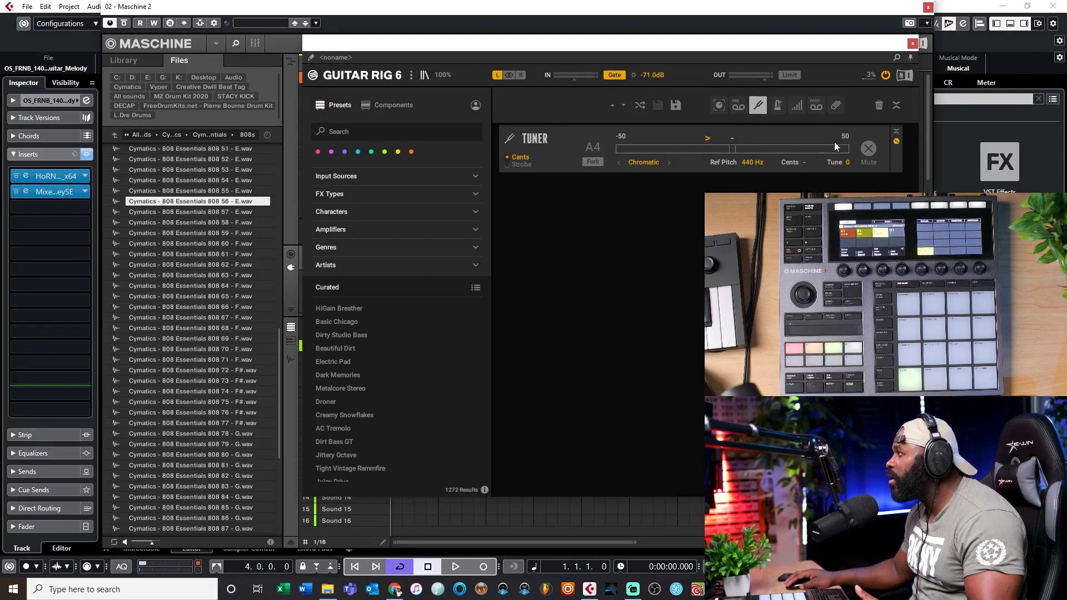
drag(672, 49, 603, 74)
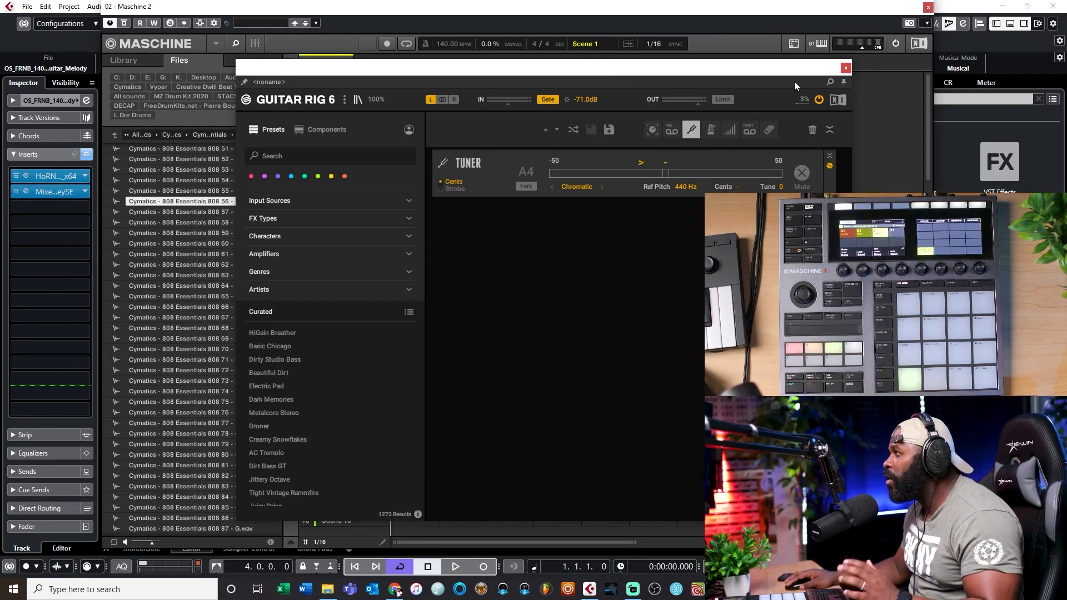
click(844, 70)
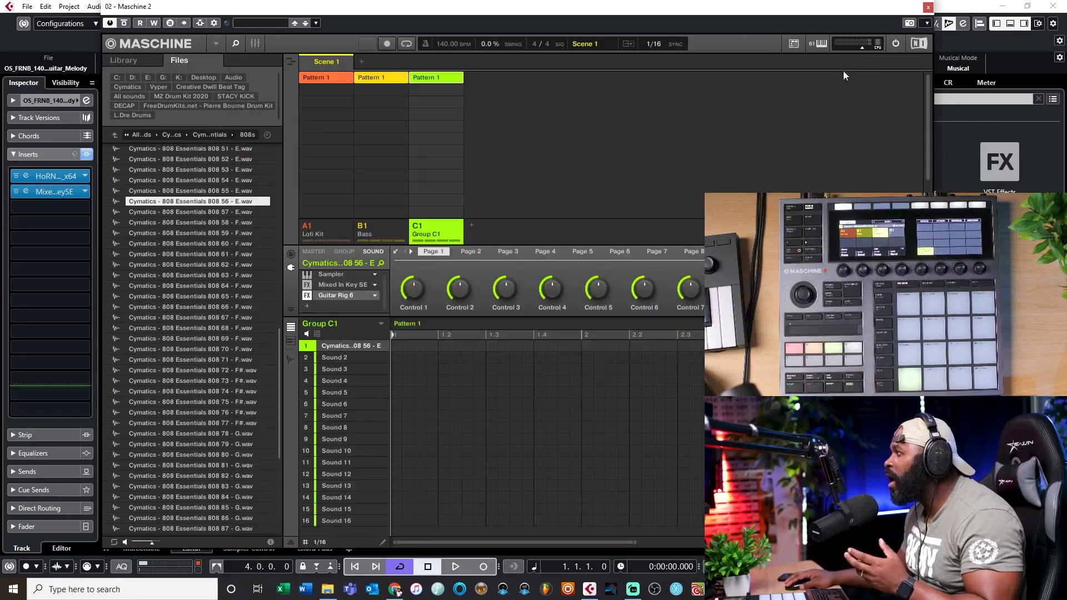
Open the sound's Mixed In Key SE effect, clear its old results, check the 808's detected key, and close it
double_click(351, 285)
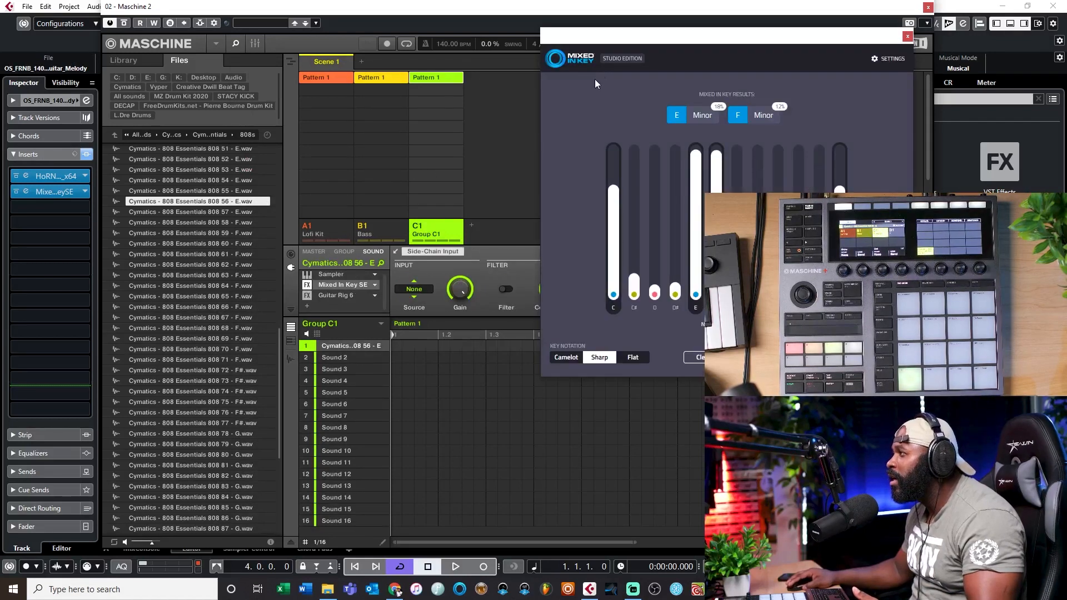
click(695, 358)
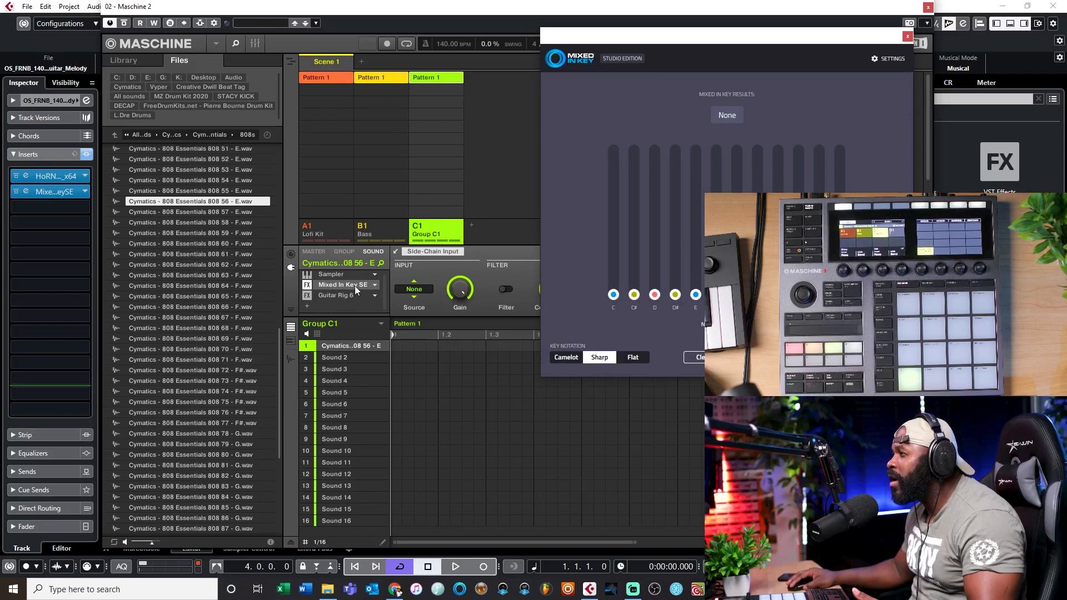
drag(654, 35, 498, 37)
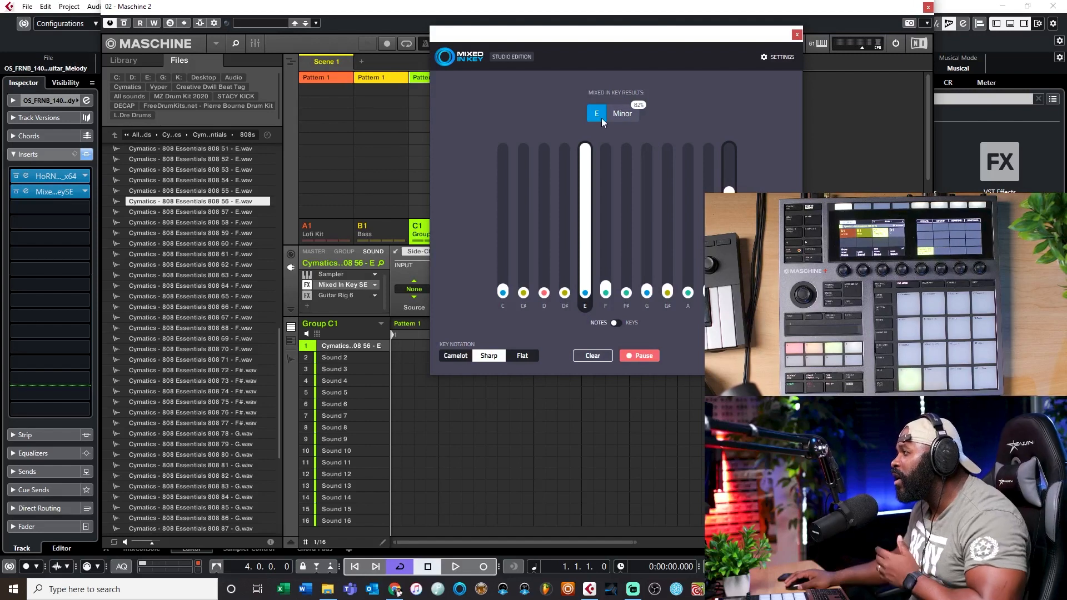
click(797, 34)
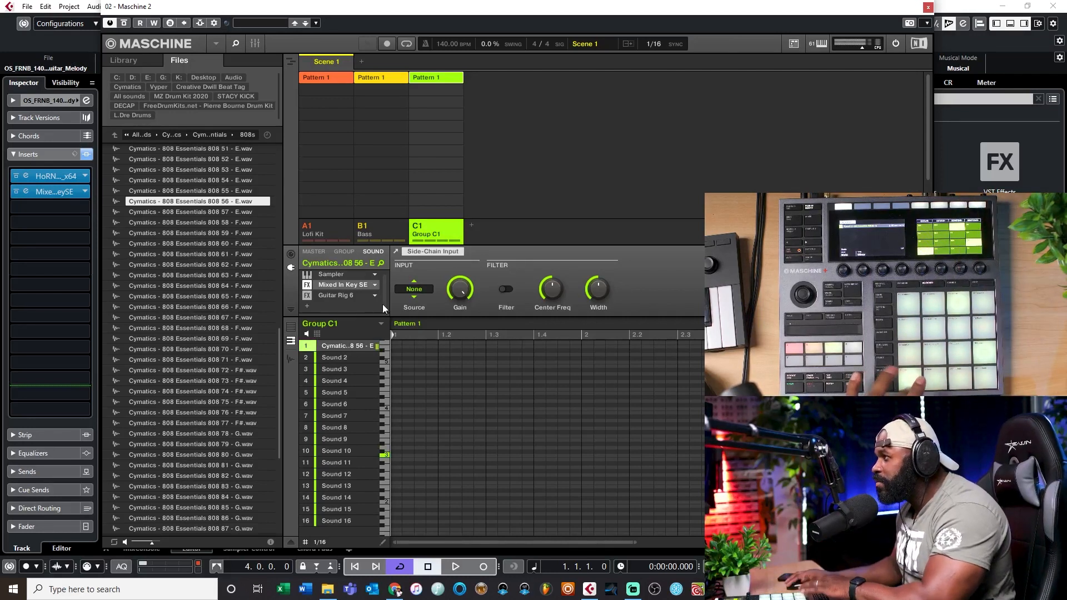
Reopen Mixed In Key SE, clear the results to analyse other played notes, clear them again, and close the plug-in
click(355, 285)
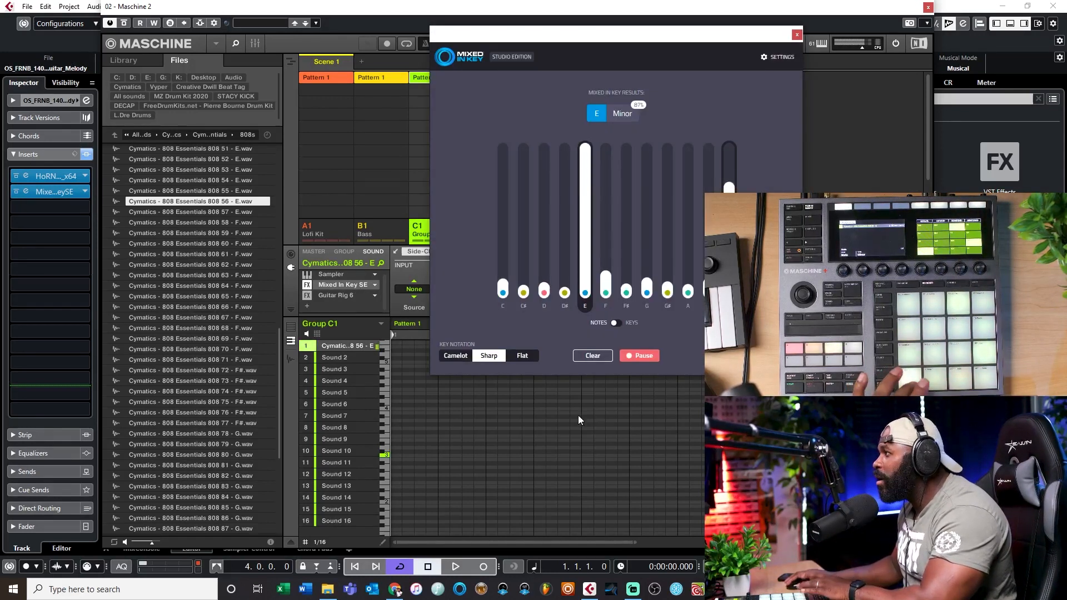
click(592, 356)
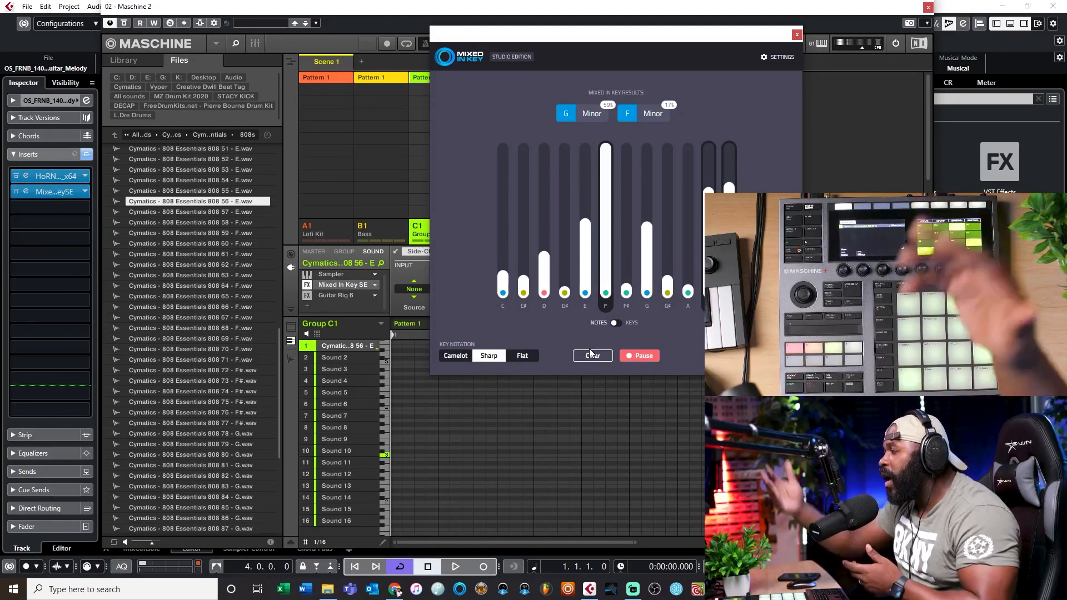
click(591, 354)
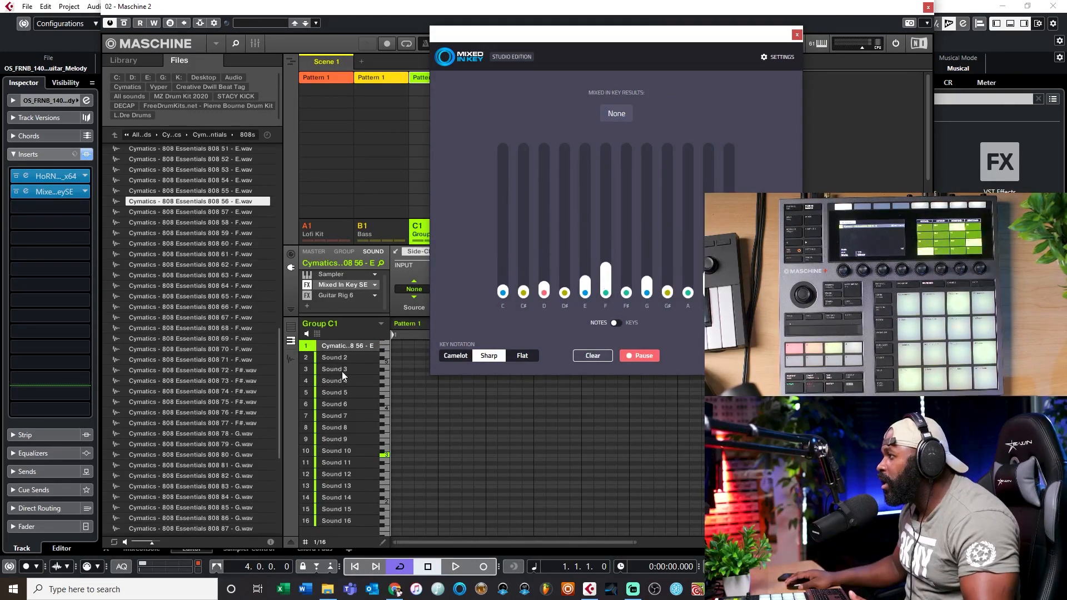
click(796, 33)
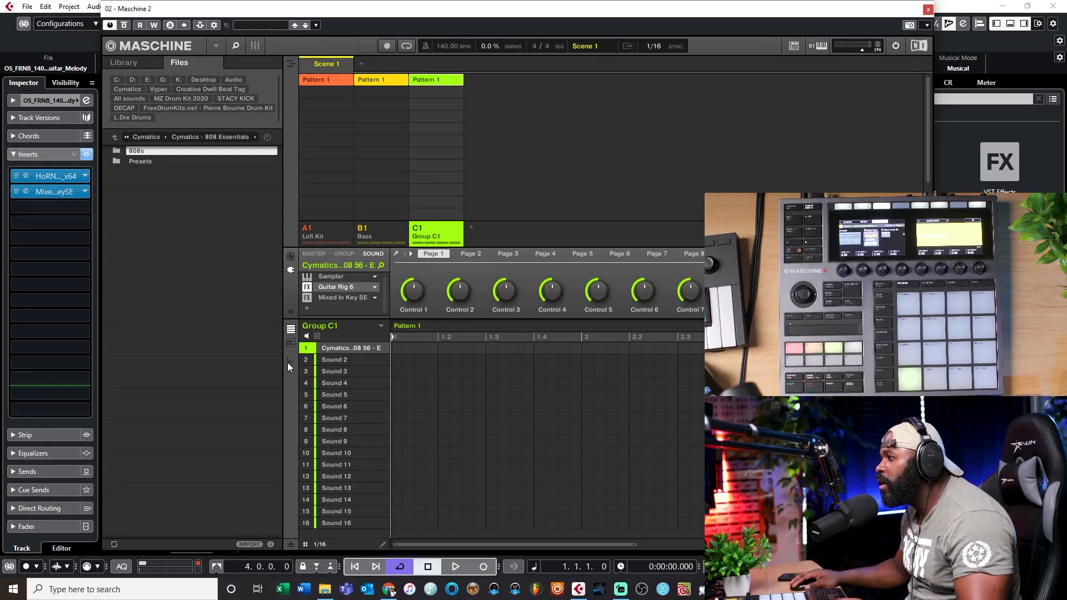
Set the root key of the 808 sample's zone to E3 in the sample editor, and return to the pattern view
click(289, 362)
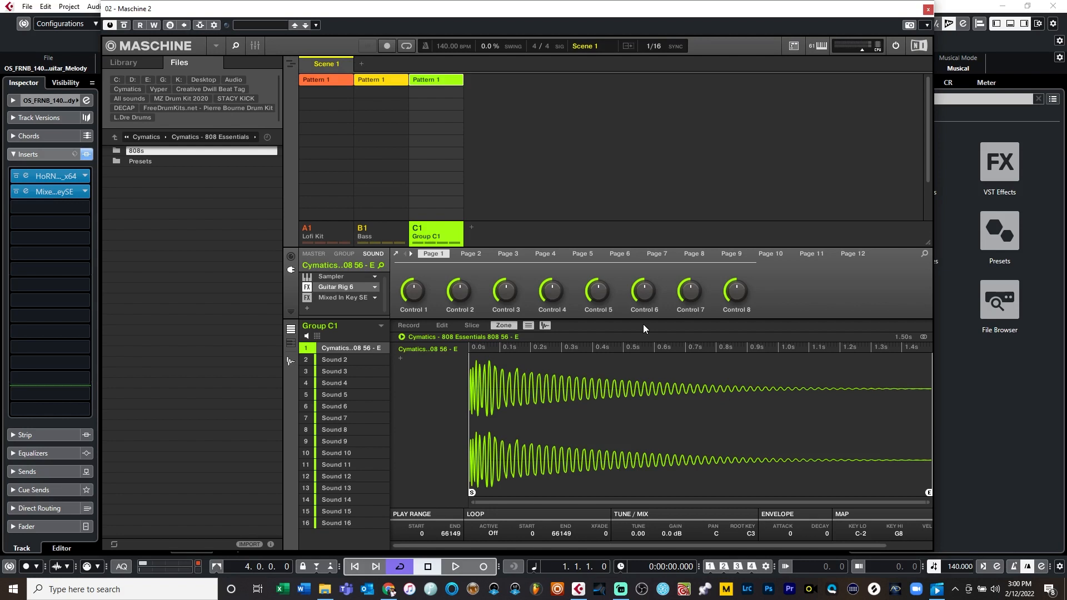
click(292, 362)
click(293, 361)
click(412, 324)
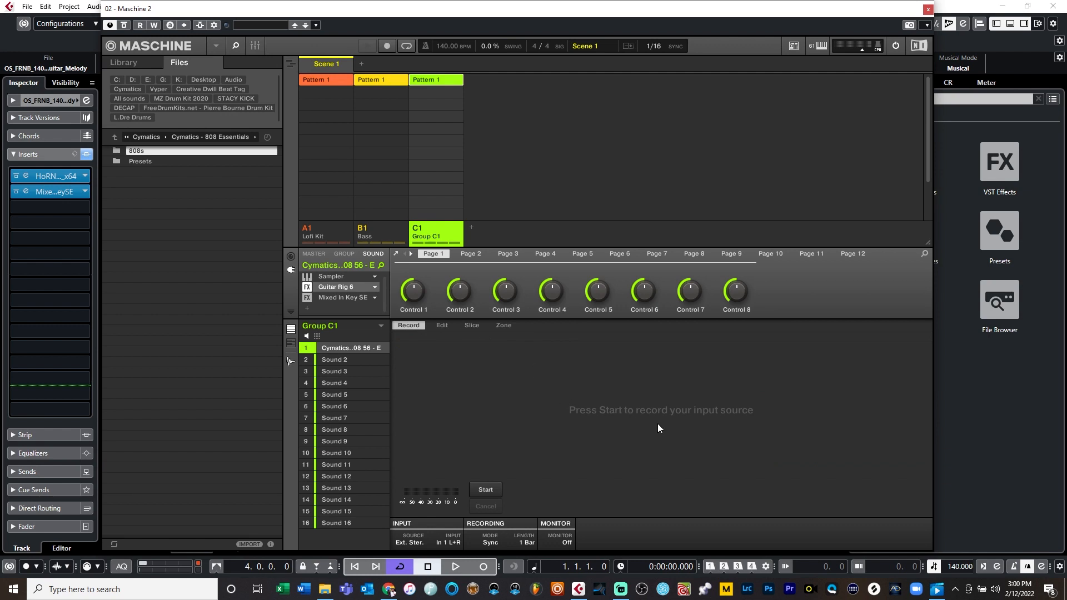
click(505, 326)
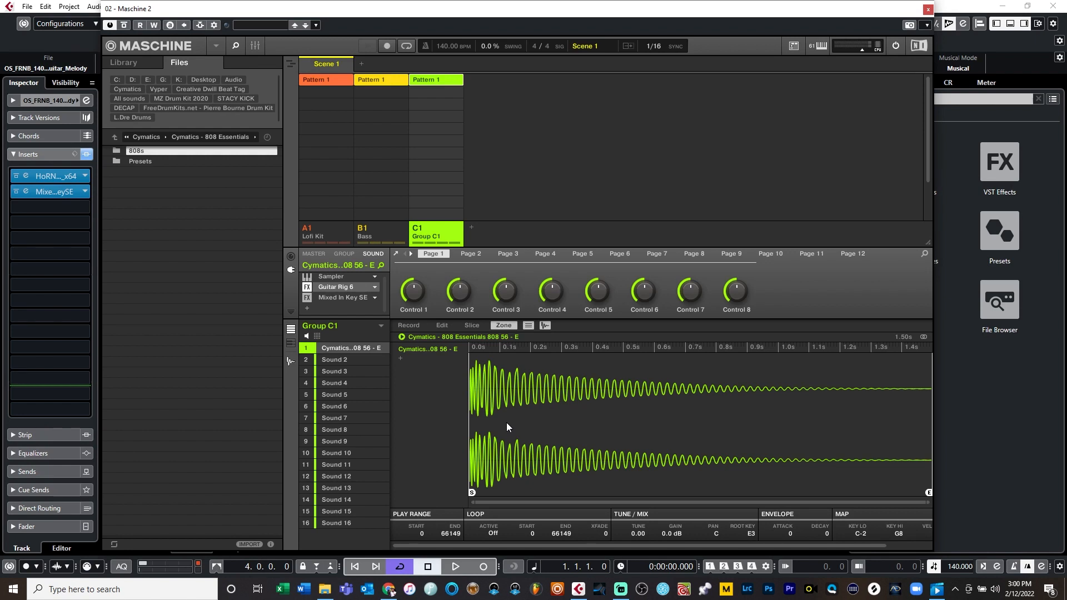
click(289, 360)
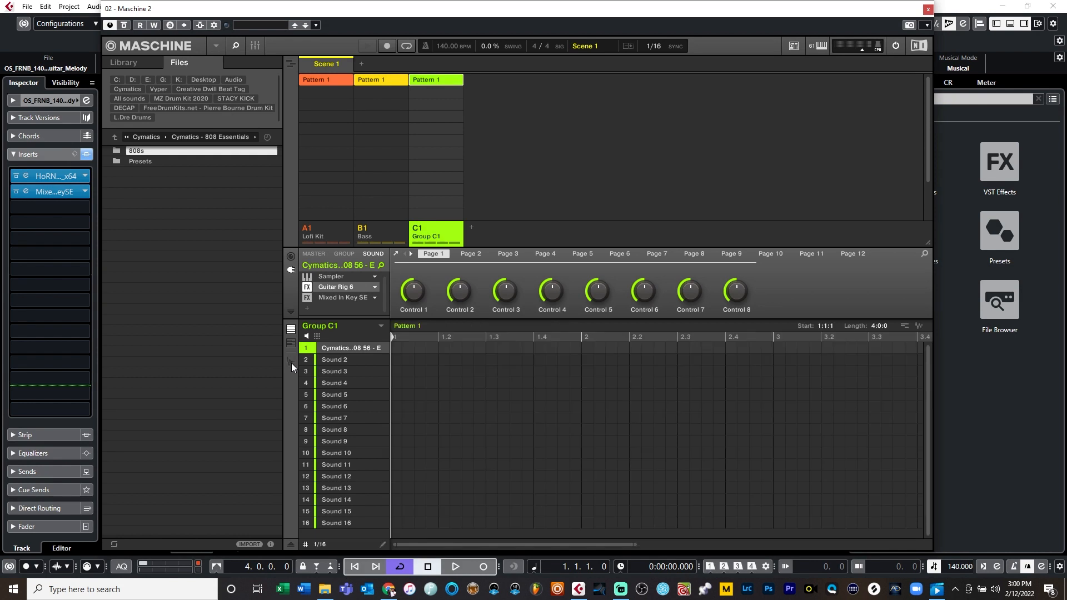
Check the 808's notes in the Guitar Rig 6 Tuner with its window moved clear, and close the plug-in
click(333, 287)
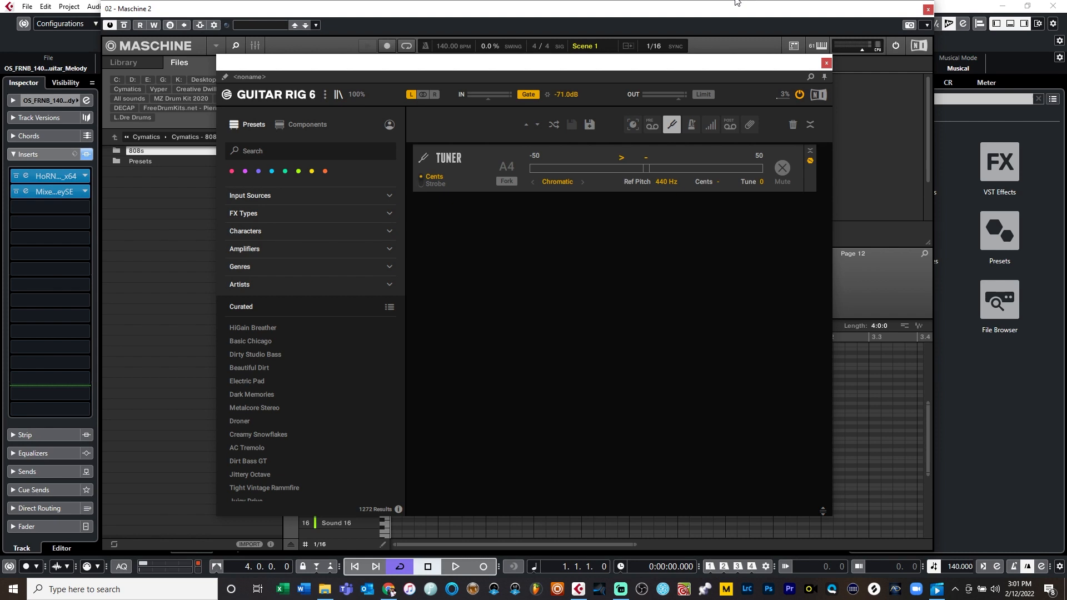
drag(679, 69, 491, 51)
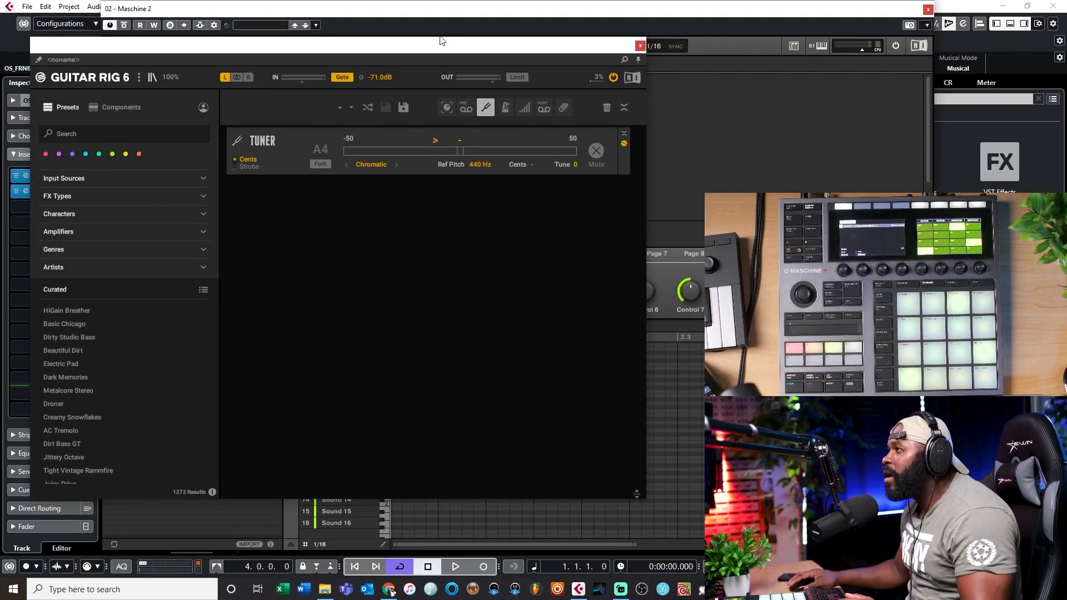
drag(444, 56, 462, 57)
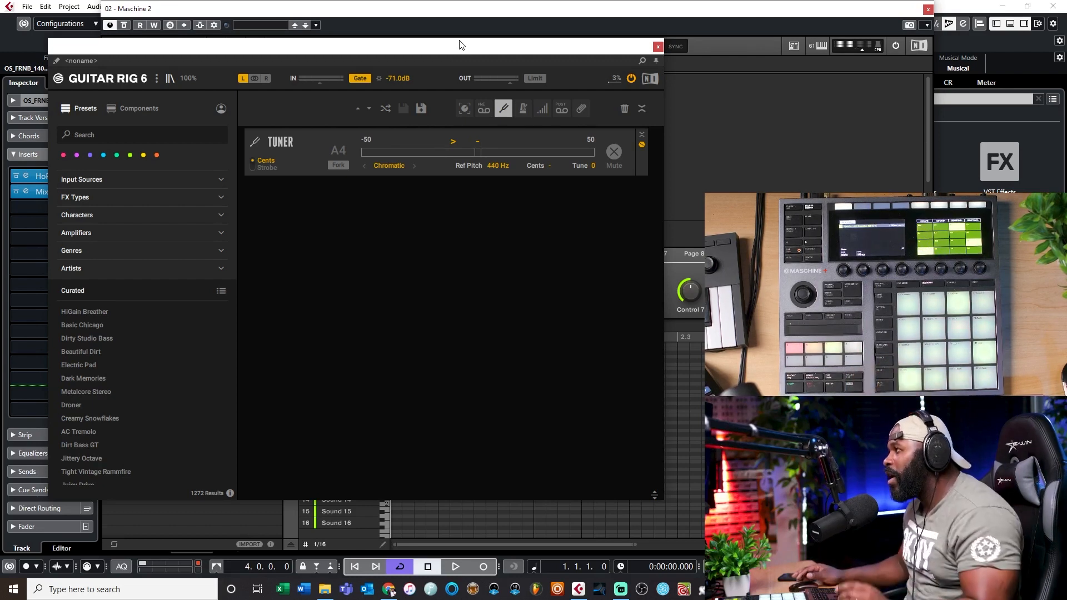
drag(439, 47, 549, 69)
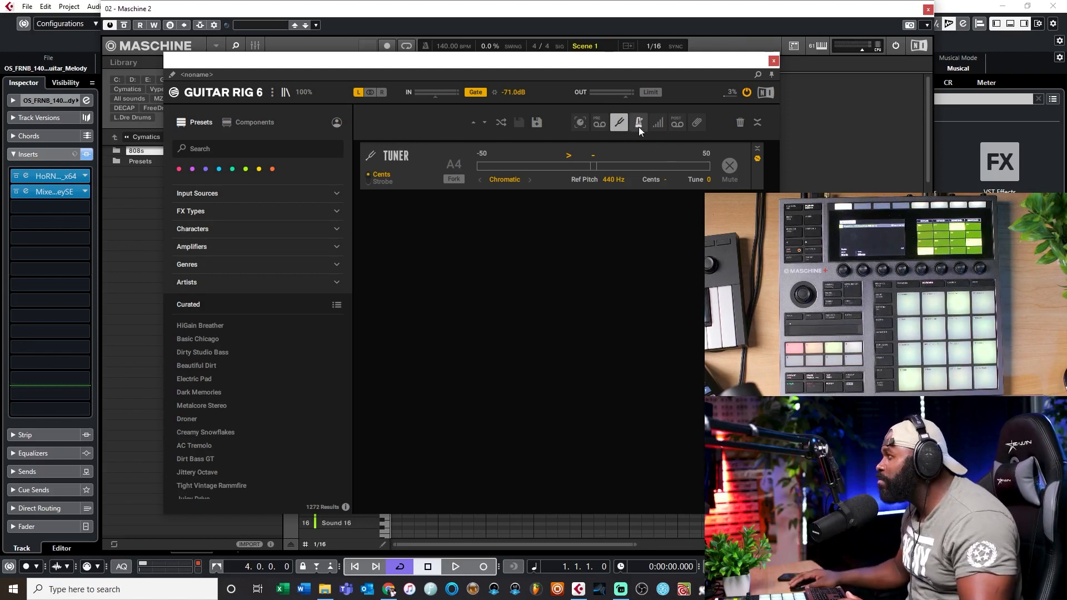
drag(622, 61, 626, 56)
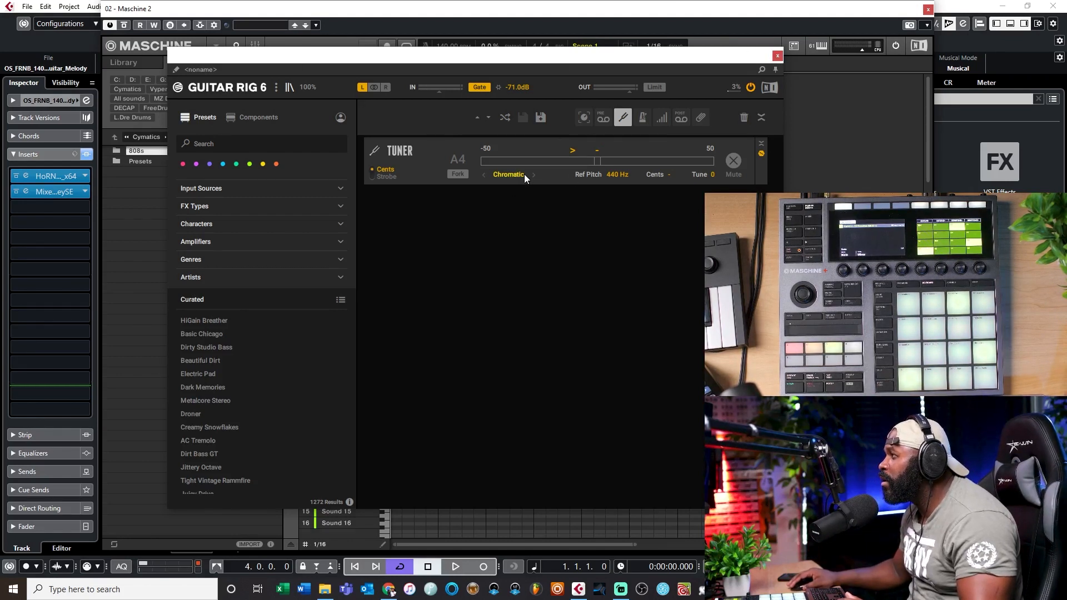
click(777, 57)
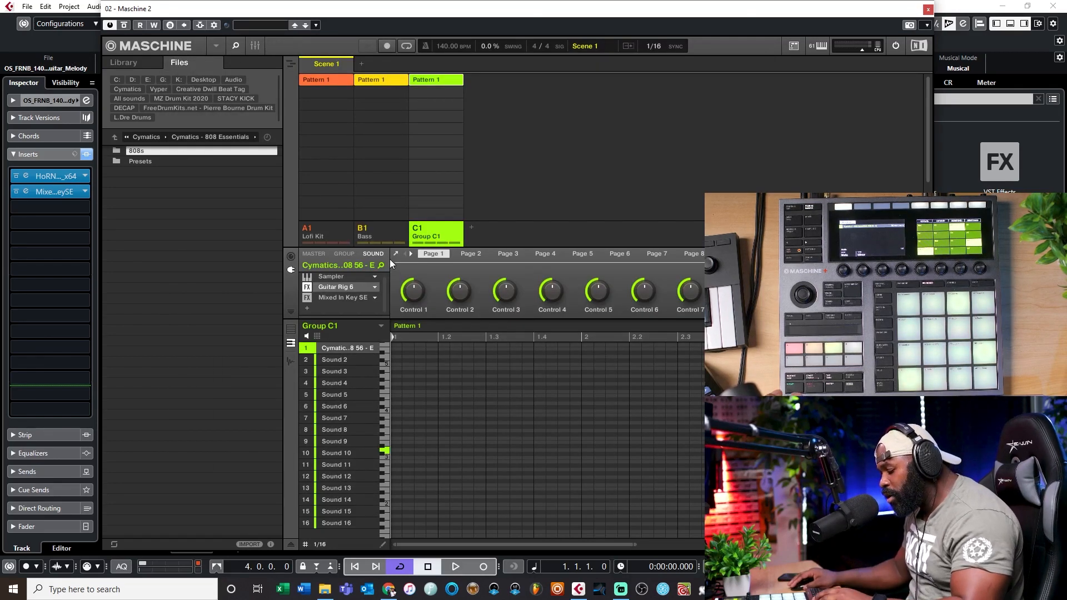
Play the loop, check the guitar melody's detected key in its track's Mixed In Key SE insert, and close the plug-in
key(space)
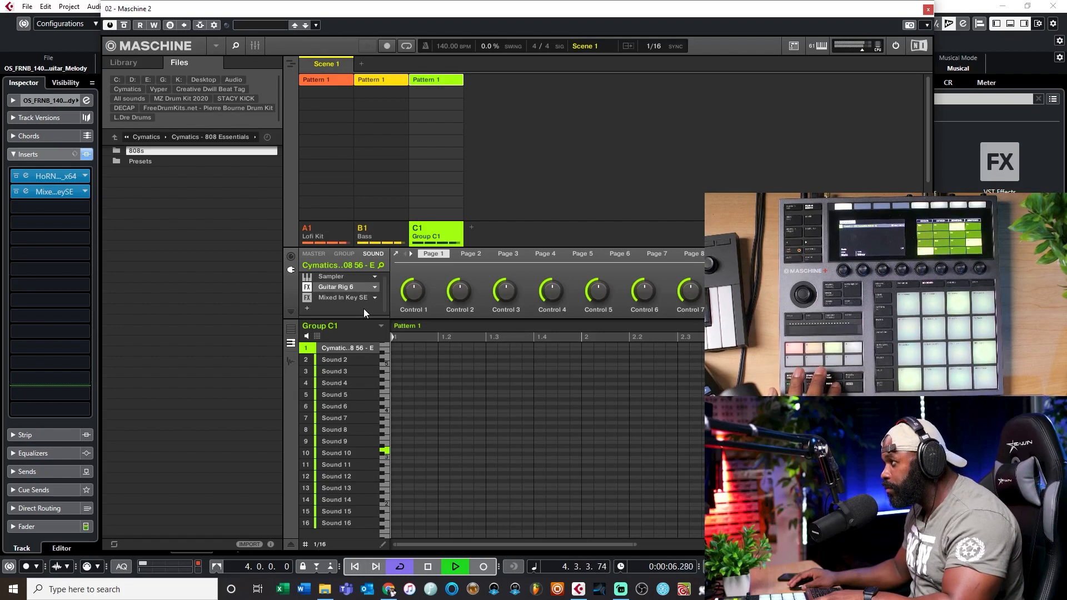
key(space)
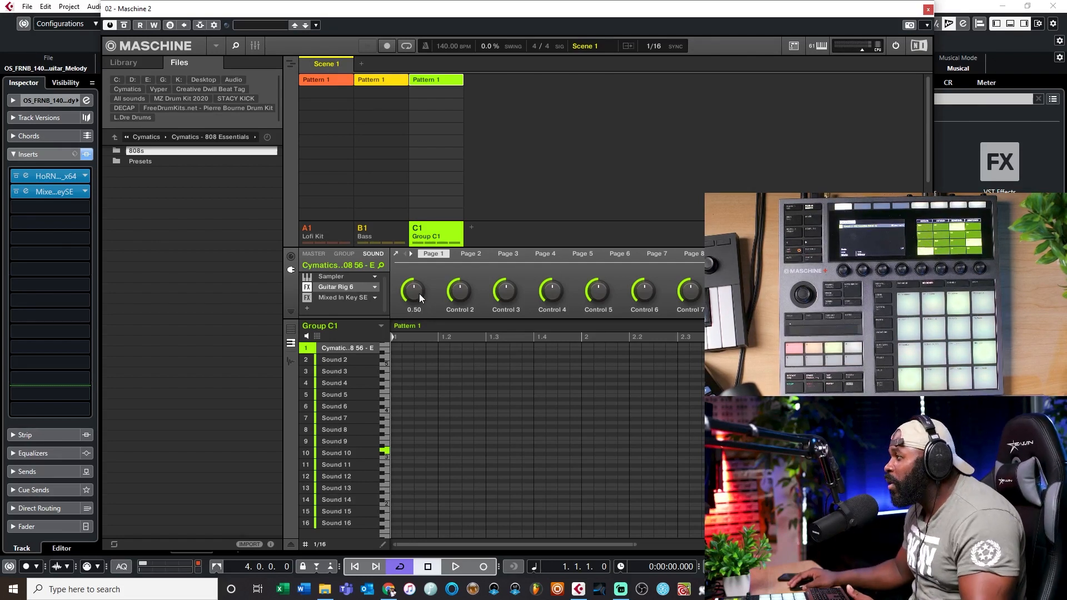
click(61, 191)
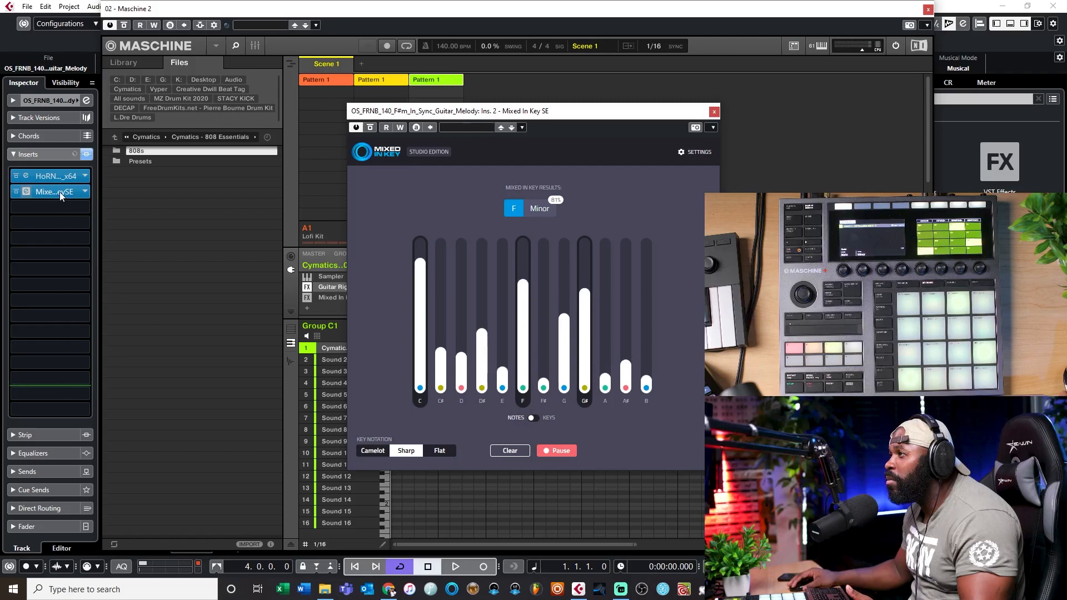
drag(466, 111, 476, 113)
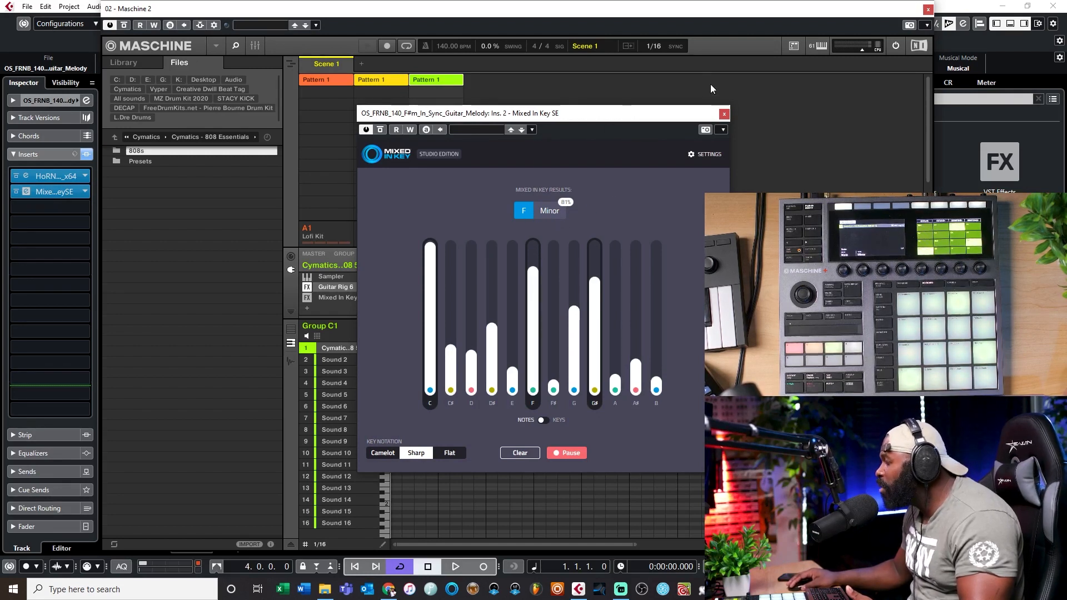
click(724, 113)
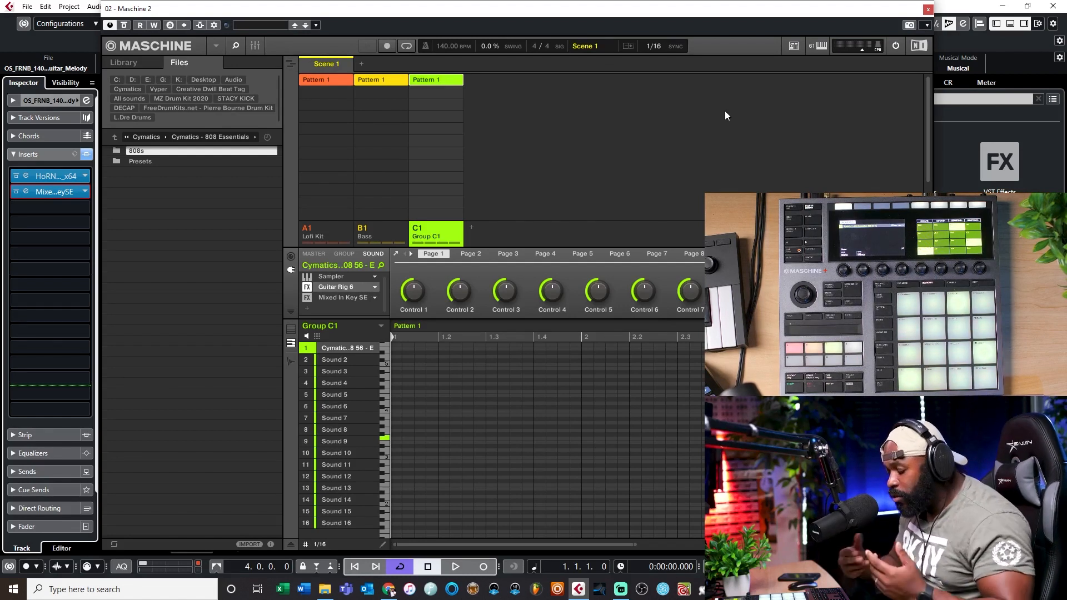
Audition the 808 over the loop with and without the Lofi Kit and Bass groups, leaving both groups muted
key(space)
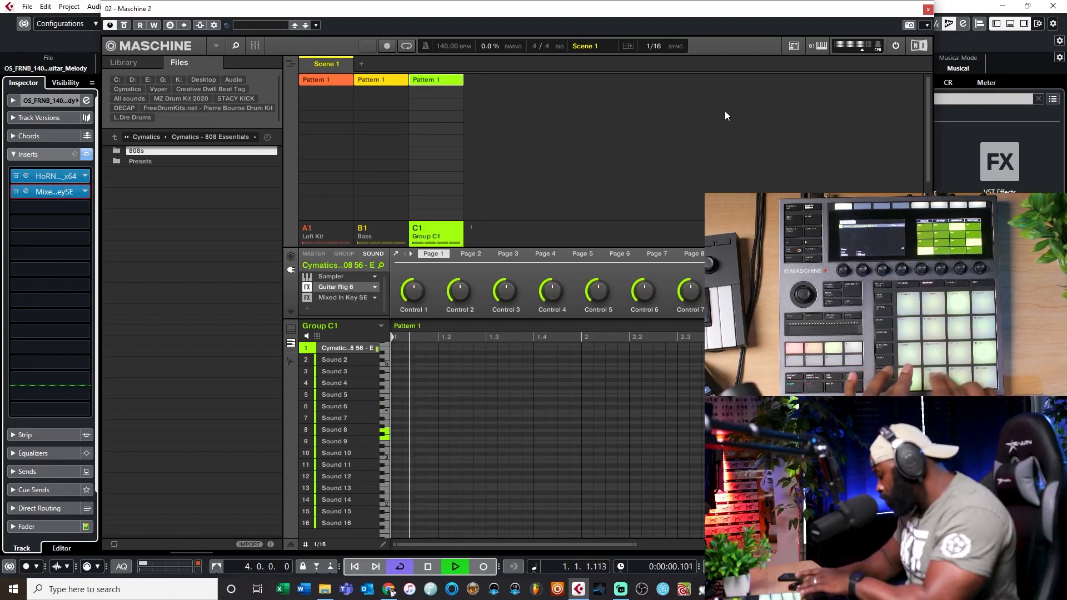
key(space)
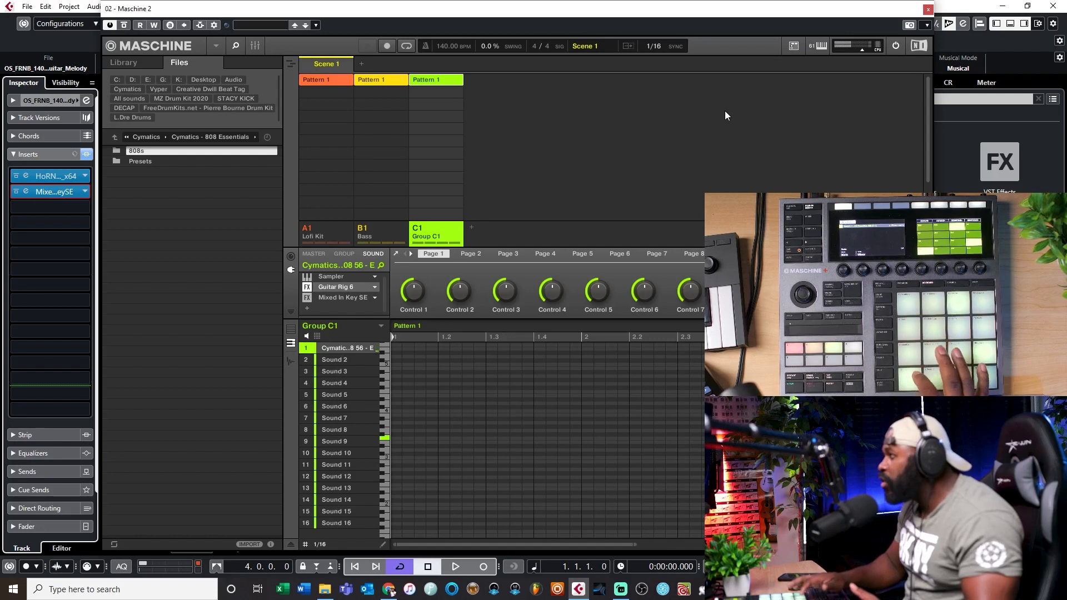
right_click(309, 228)
right_click(363, 229)
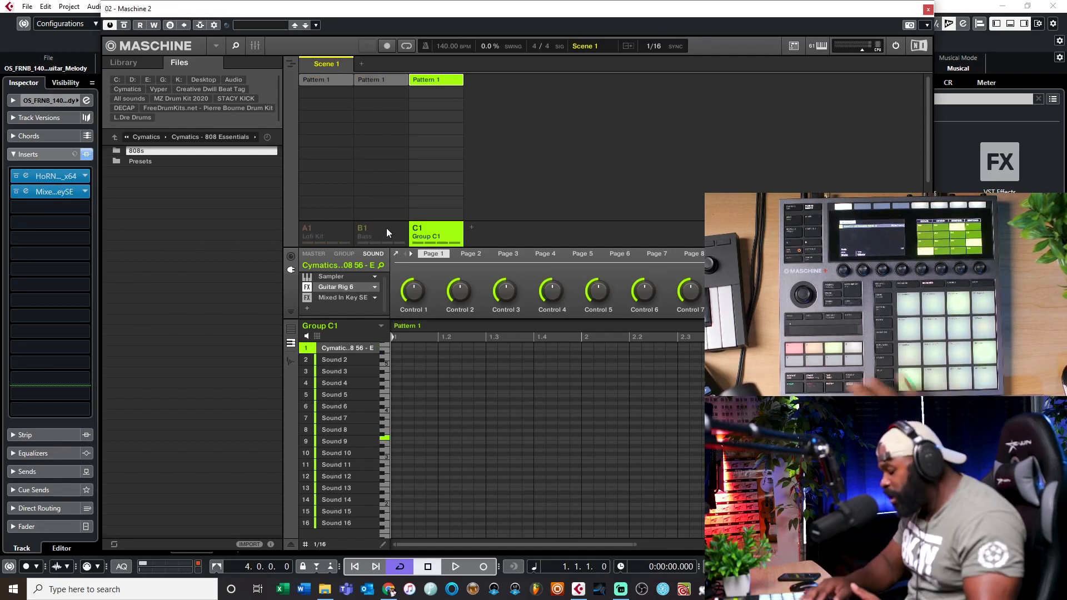
key(space)
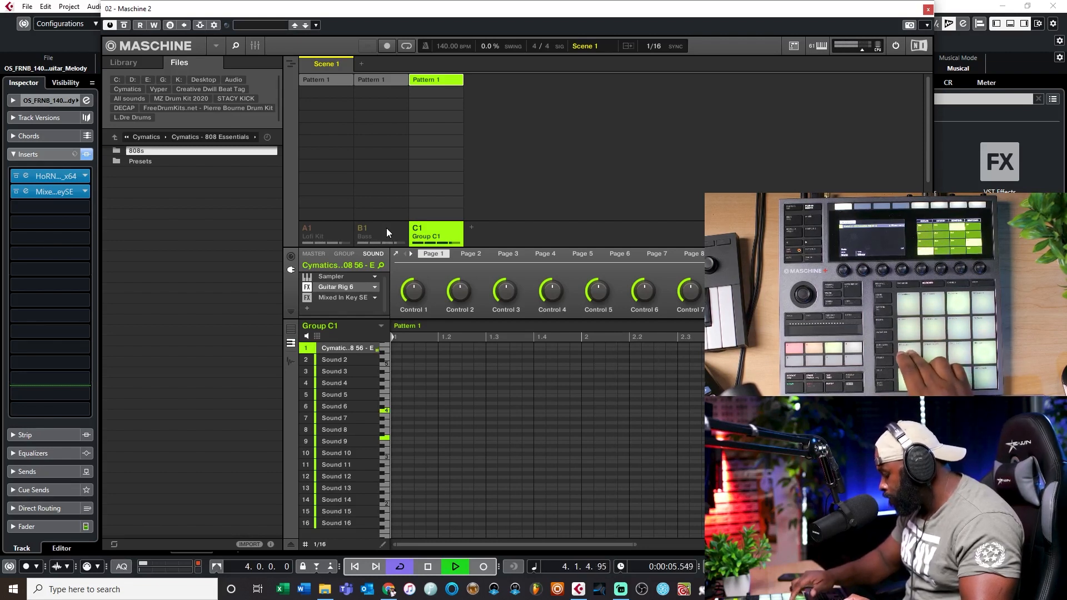
key(space)
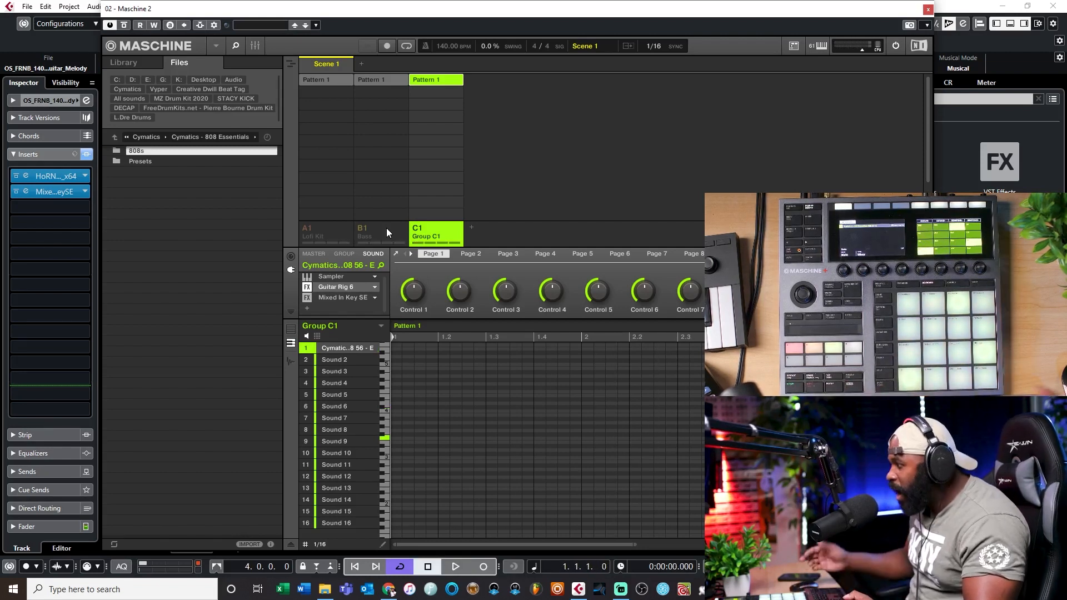
drag(501, 14, 516, 7)
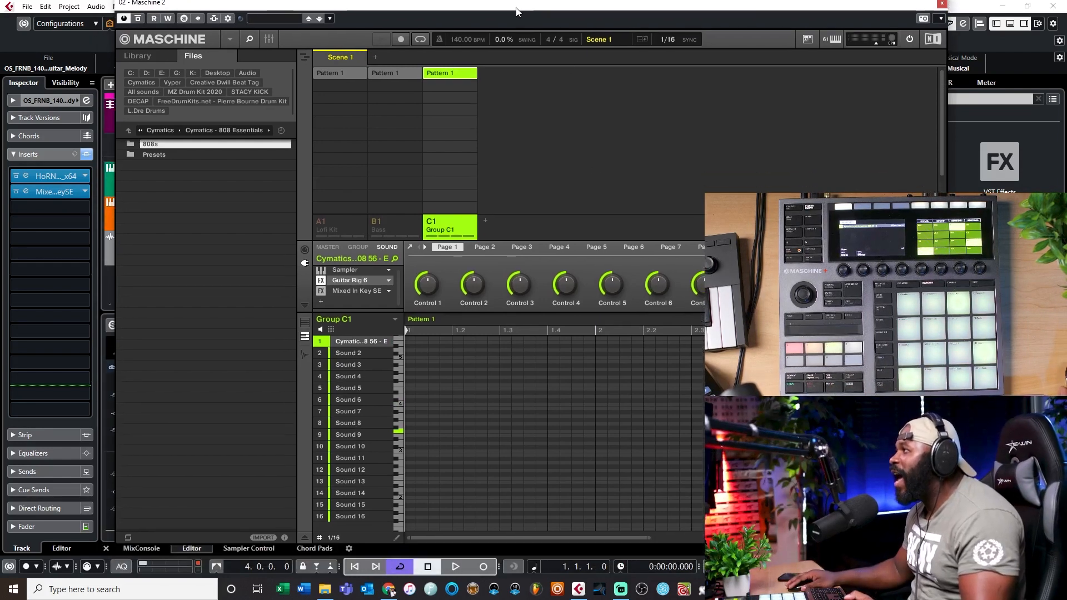